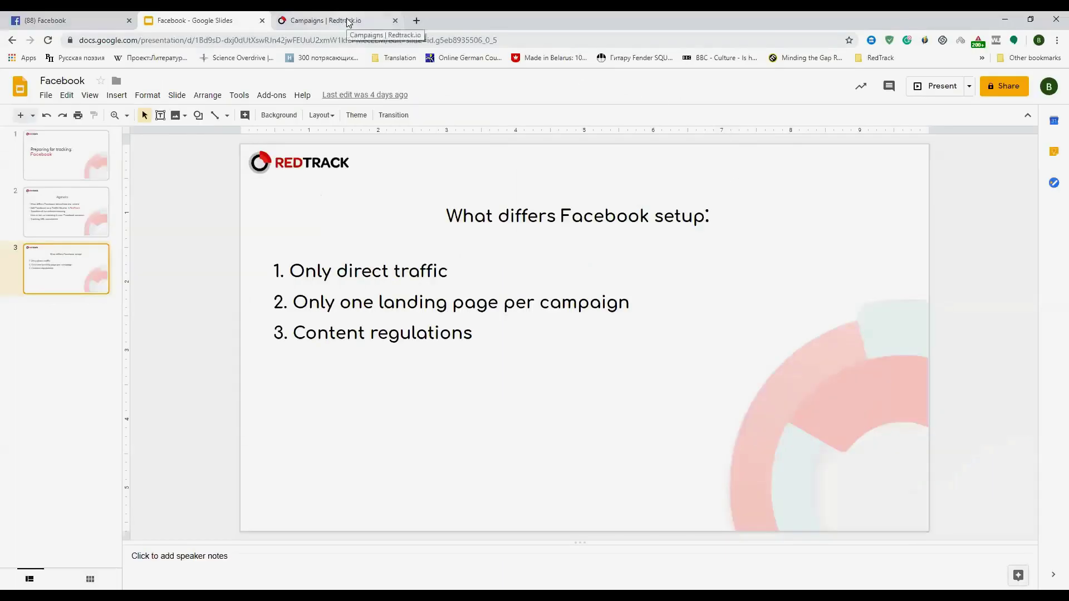
# Step: In RedTrack, open the new traffic source catalog and filter it by the title 'Facebook'
pyautogui.click(346, 20)
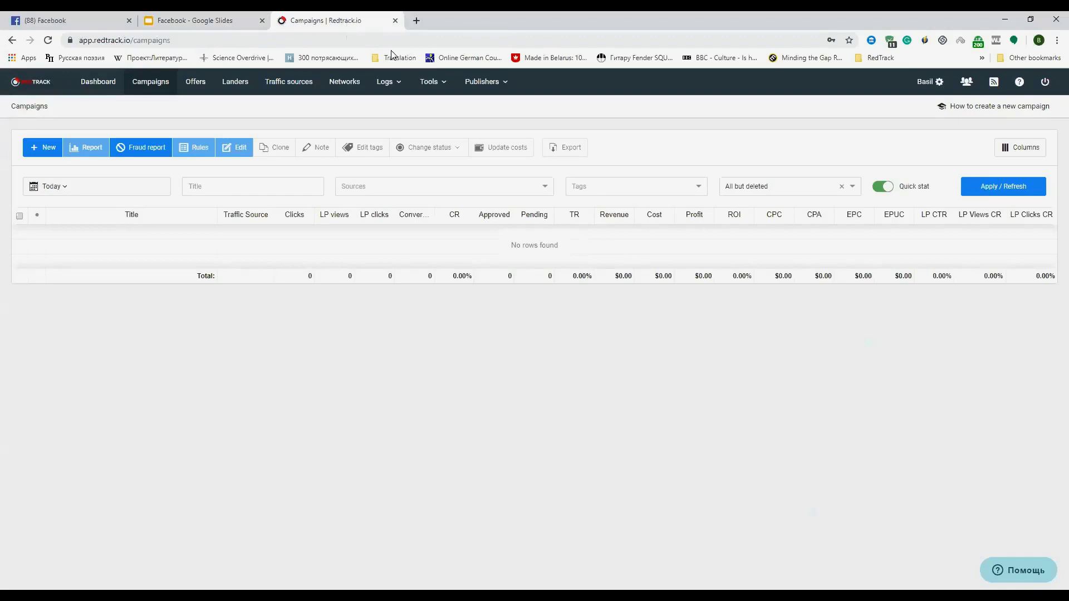
pyautogui.click(297, 87)
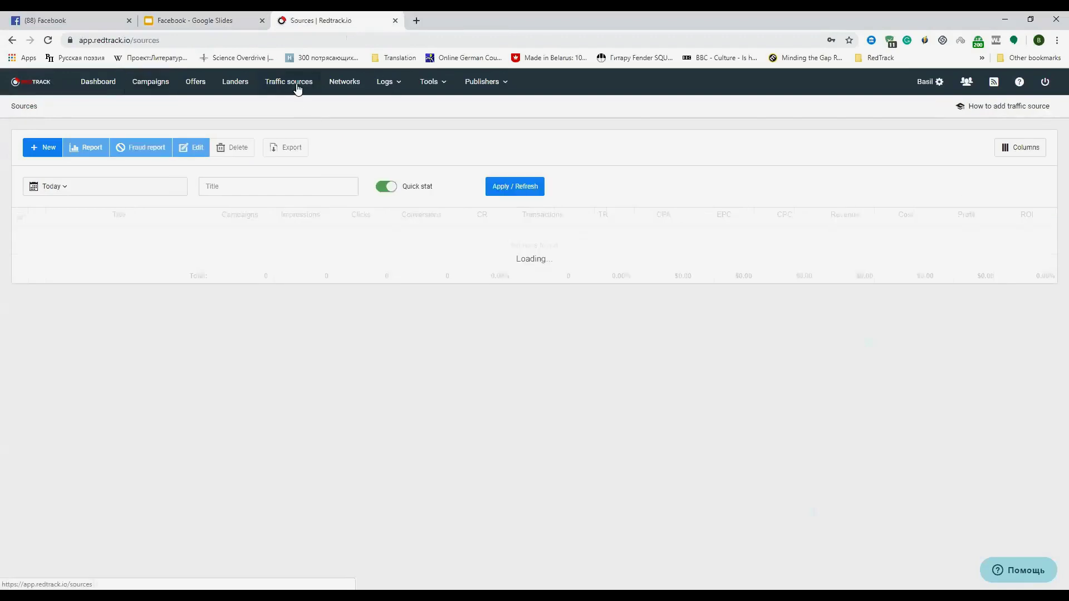
pyautogui.click(37, 151)
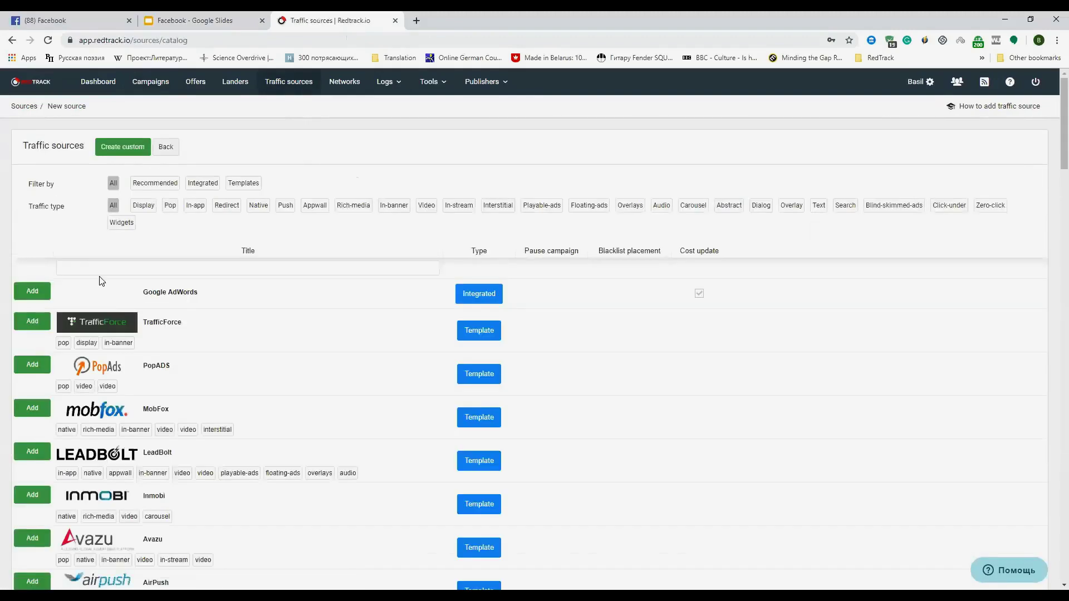
pyautogui.click(100, 270)
pyautogui.write('Facebook')
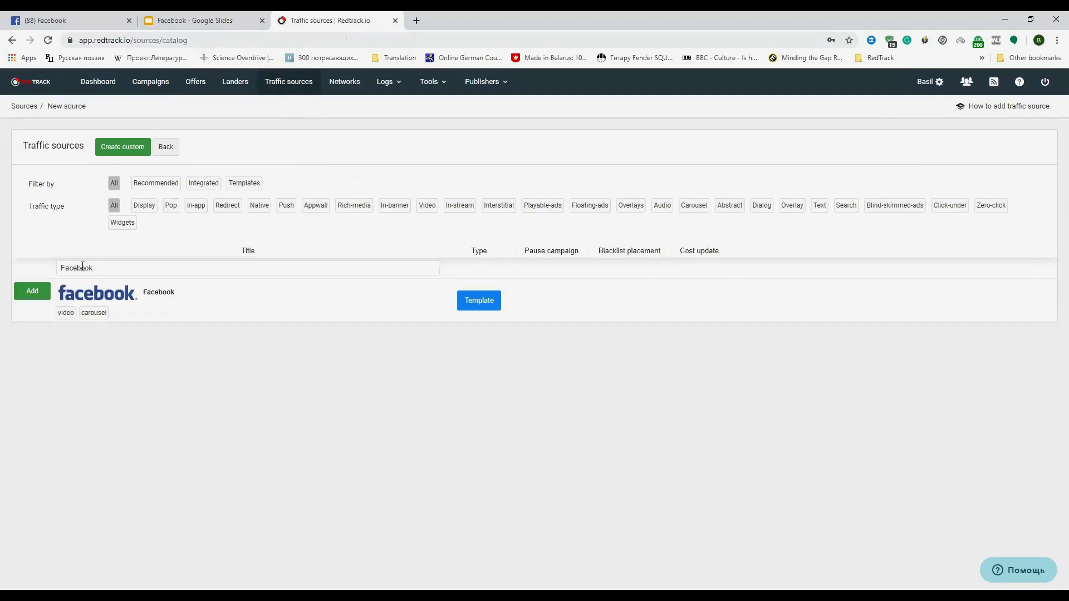
# Step: Add the Facebook template and review its form, including Direct Traffic and sub macros like {{ad.id}}
pyautogui.click(32, 292)
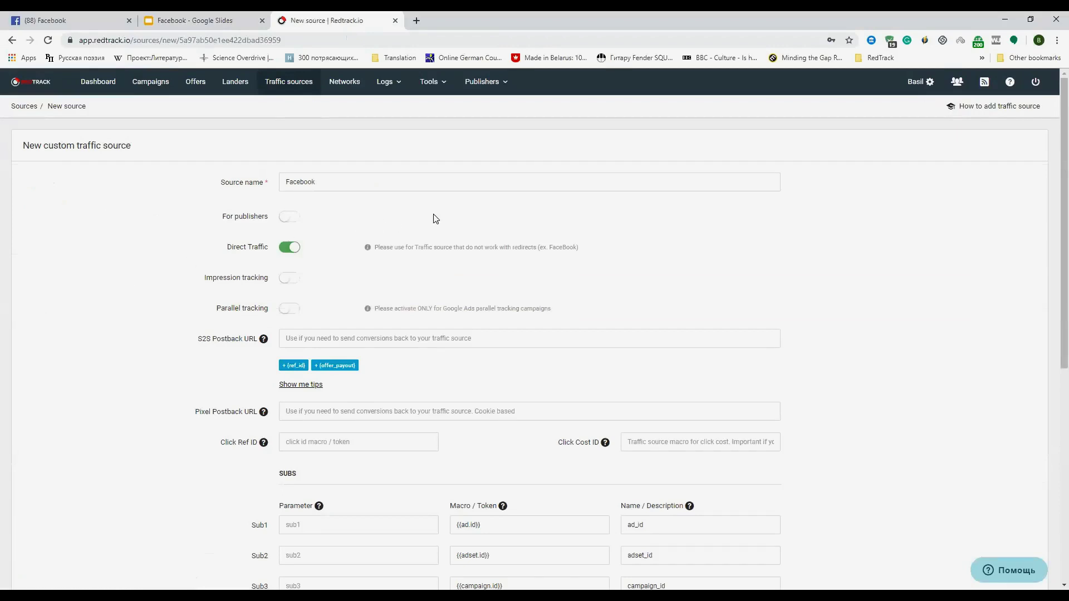
pyautogui.scroll(-3, 431, 222)
pyautogui.scroll(-4, 431, 221)
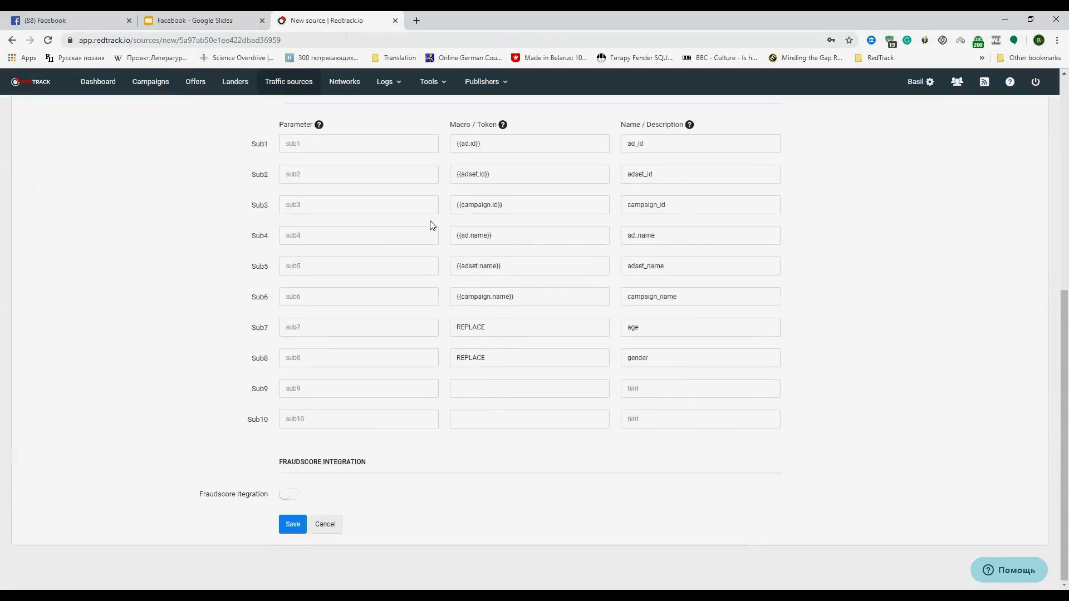
pyautogui.scroll(1, 431, 222)
pyautogui.scroll(6, 431, 221)
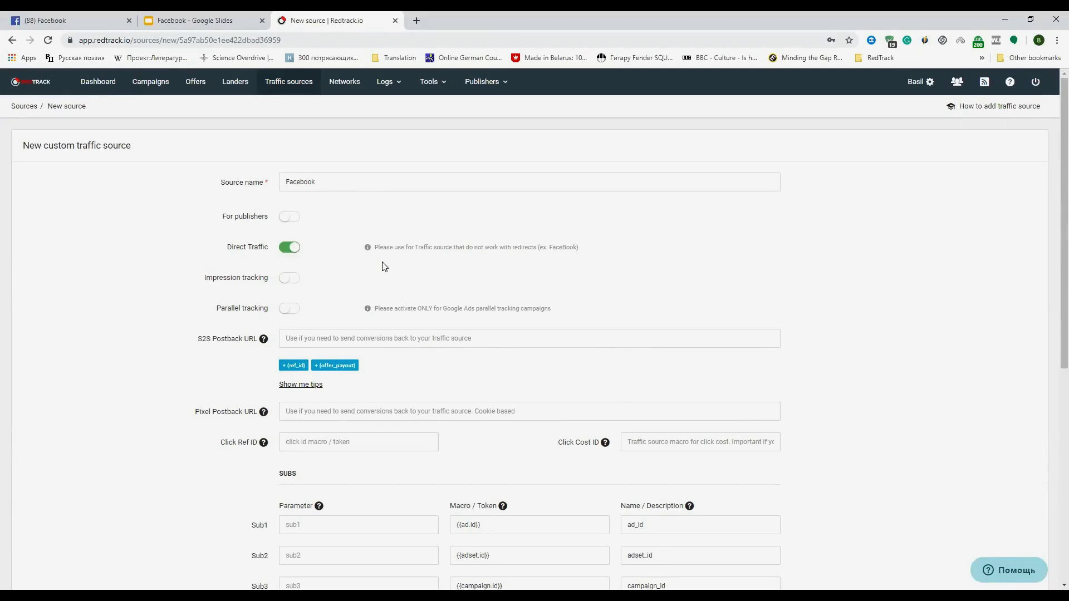
pyautogui.scroll(-3, 443, 268)
pyautogui.scroll(-2, 443, 267)
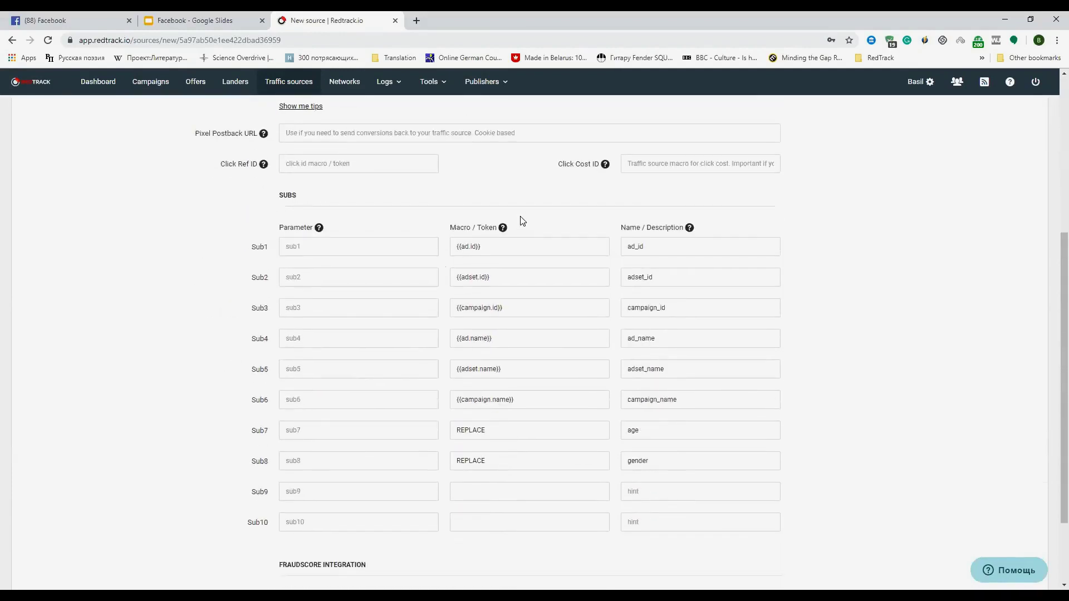
pyautogui.scroll(-1, 543, 221)
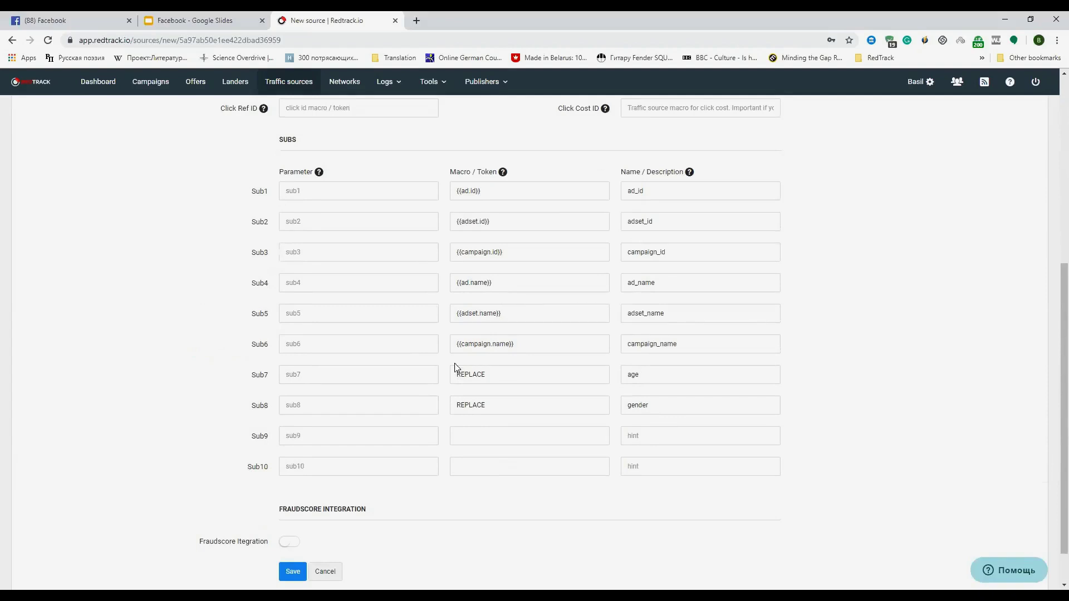
pyautogui.scroll(-1, 448, 388)
# Step: Save the Facebook traffic source and begin a new RedTrack campaign
pyautogui.click(290, 525)
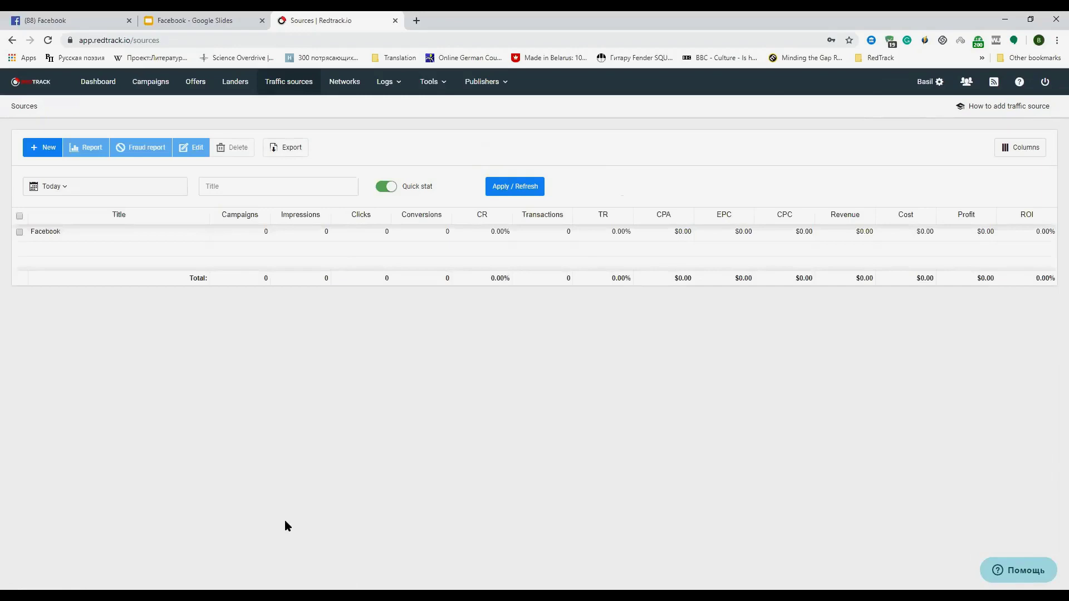
pyautogui.click(145, 92)
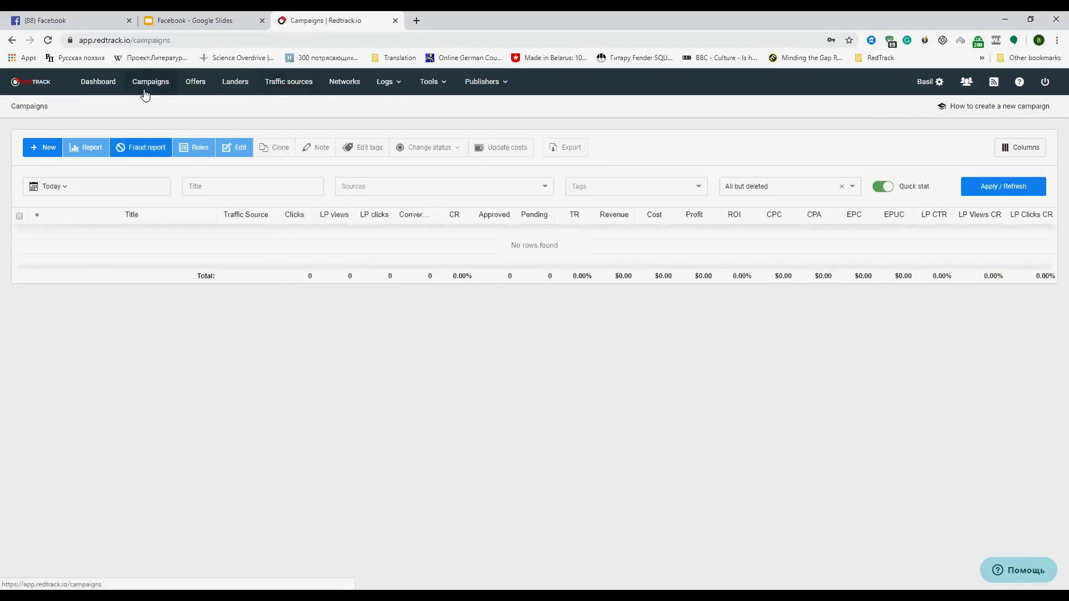
pyautogui.click(49, 148)
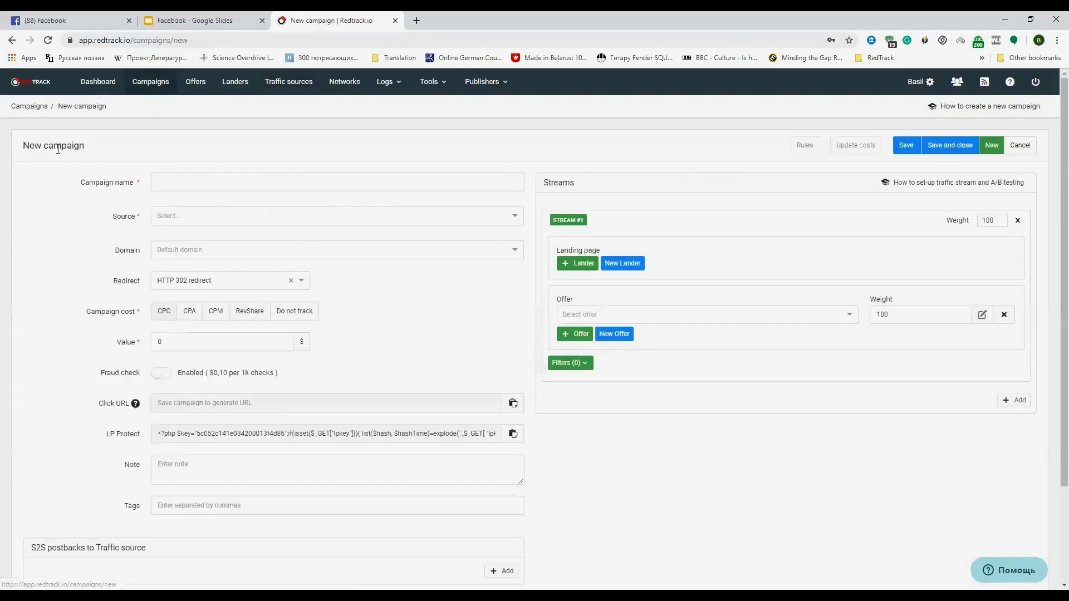
# Step: Name the campaign 'Test', set its source to Facebook, send traffic to Offer 1, and save
pyautogui.click(183, 180)
pyautogui.click(181, 206)
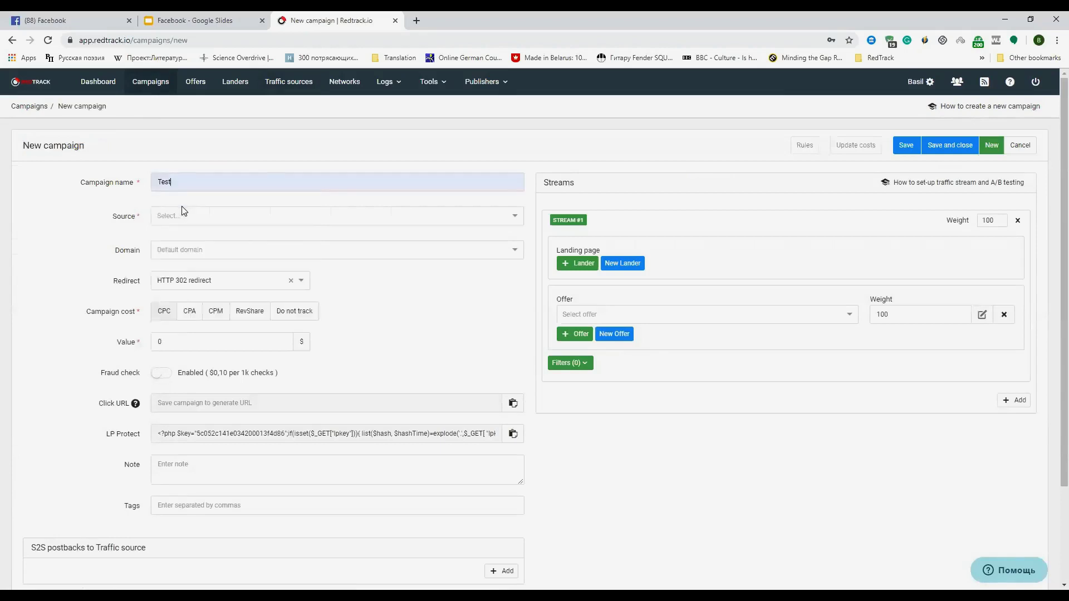
pyautogui.click(193, 215)
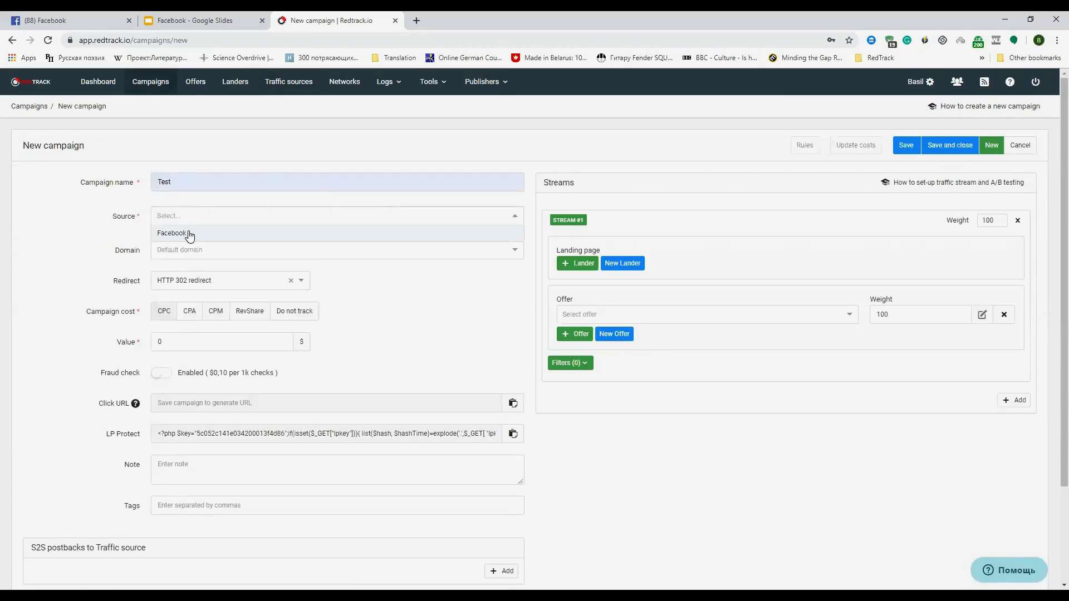
pyautogui.click(192, 233)
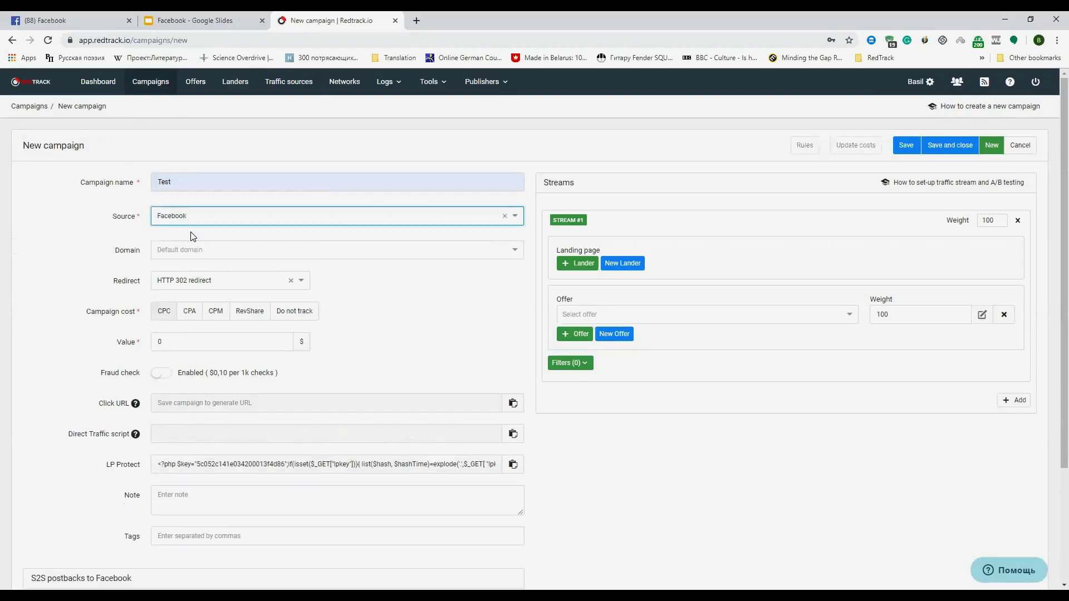
pyautogui.click(849, 315)
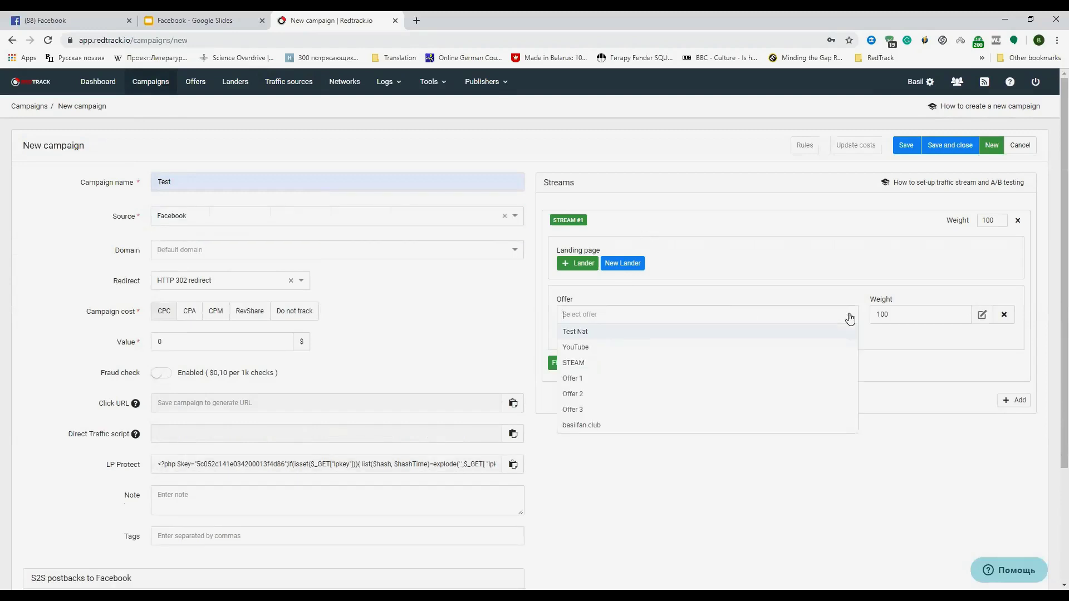
pyautogui.click(608, 381)
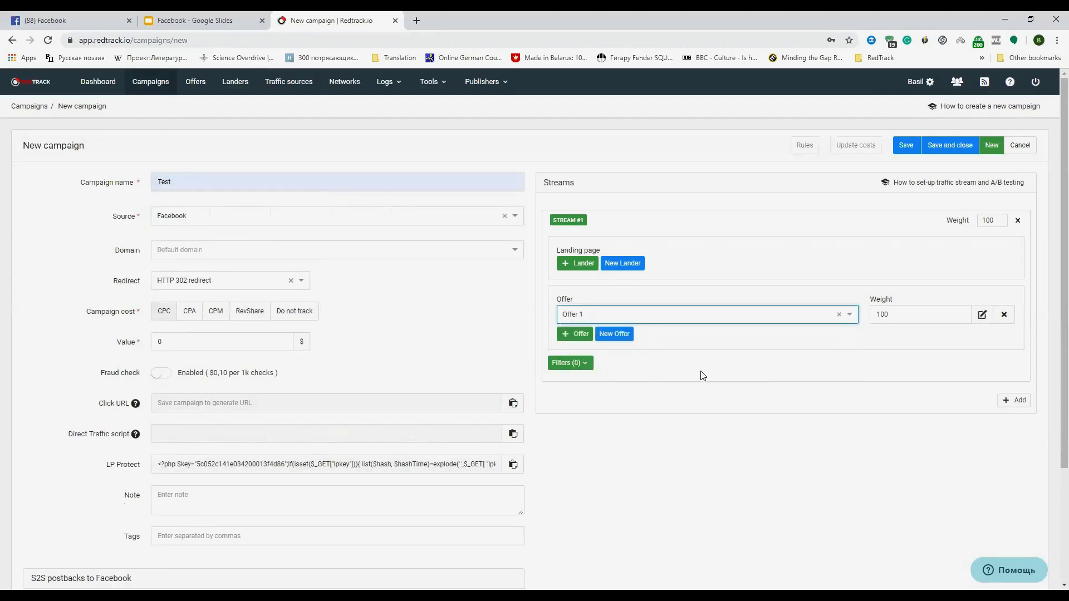
pyautogui.click(908, 146)
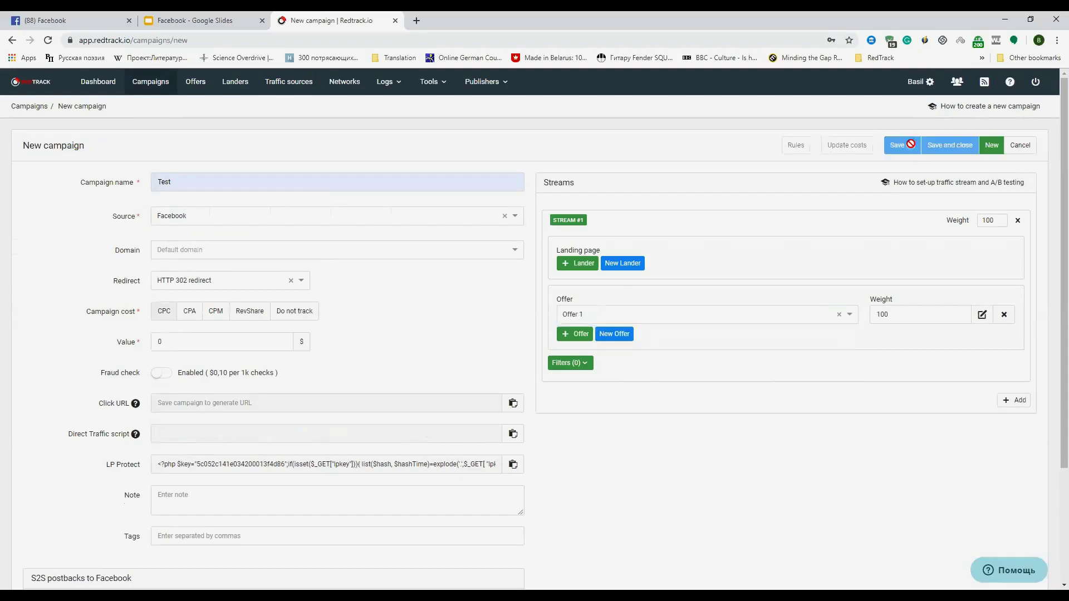
pyautogui.scroll(-2, 399, 313)
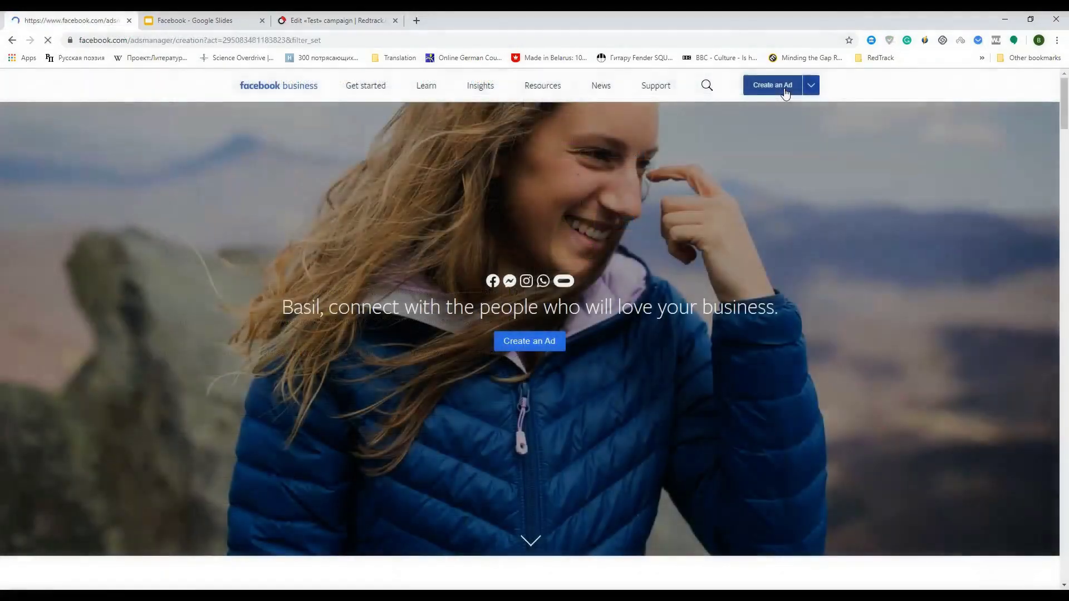
# Step: Start a new Facebook ad with Traffic as the marketing objective
pyautogui.click(785, 88)
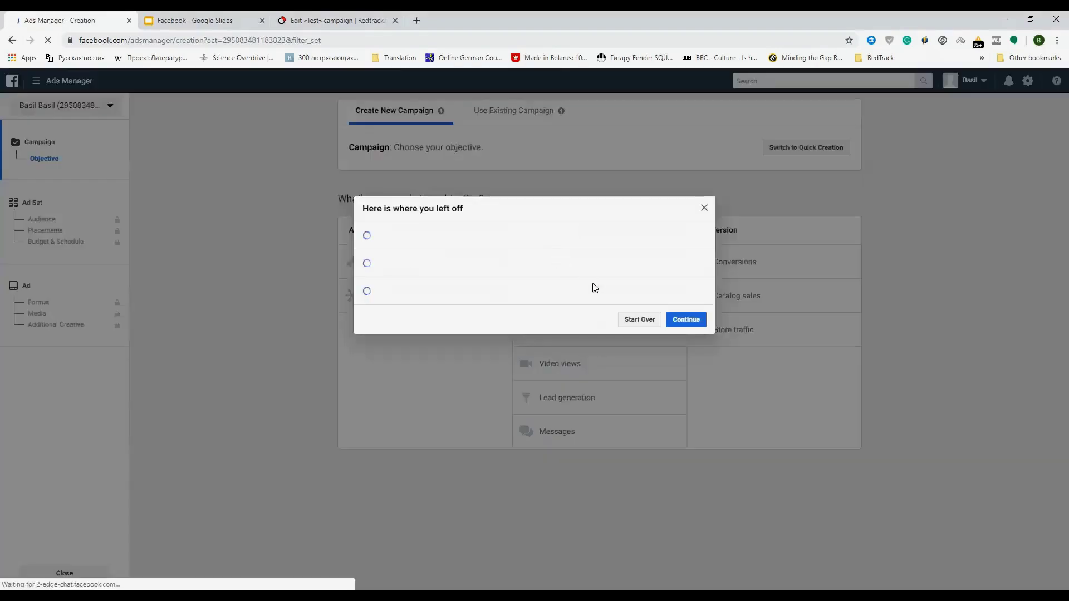
pyautogui.click(704, 209)
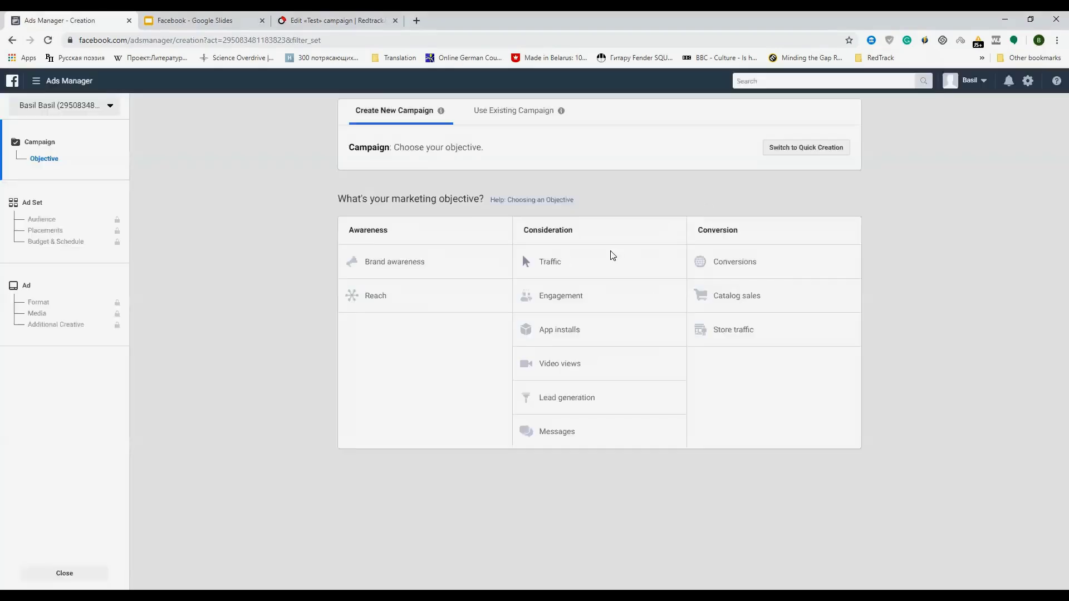
pyautogui.click(550, 267)
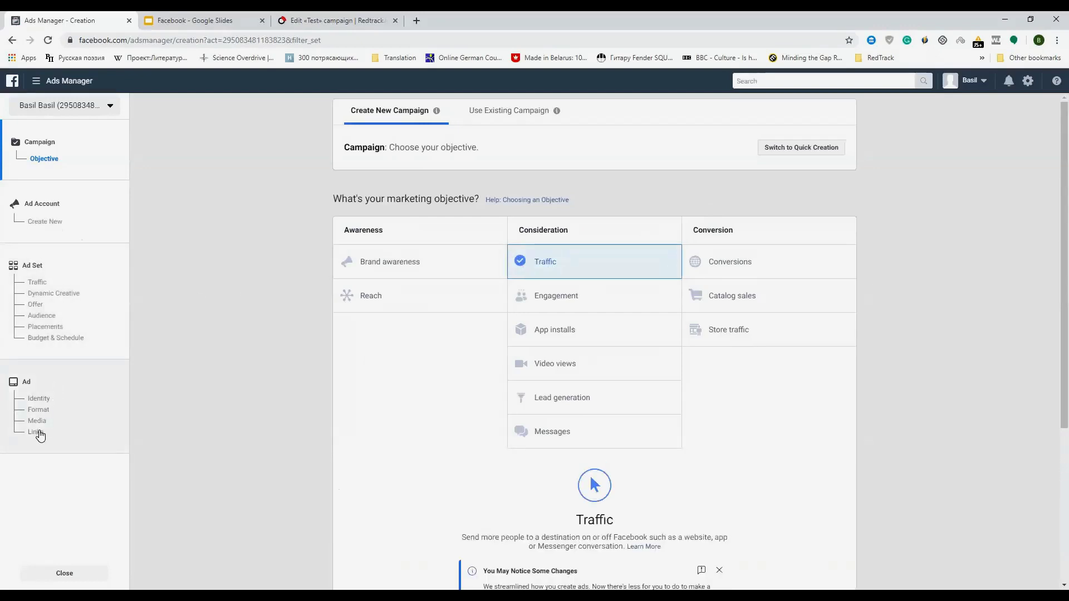
# Step: Set the ad's Website URL to example.com
pyautogui.click(38, 433)
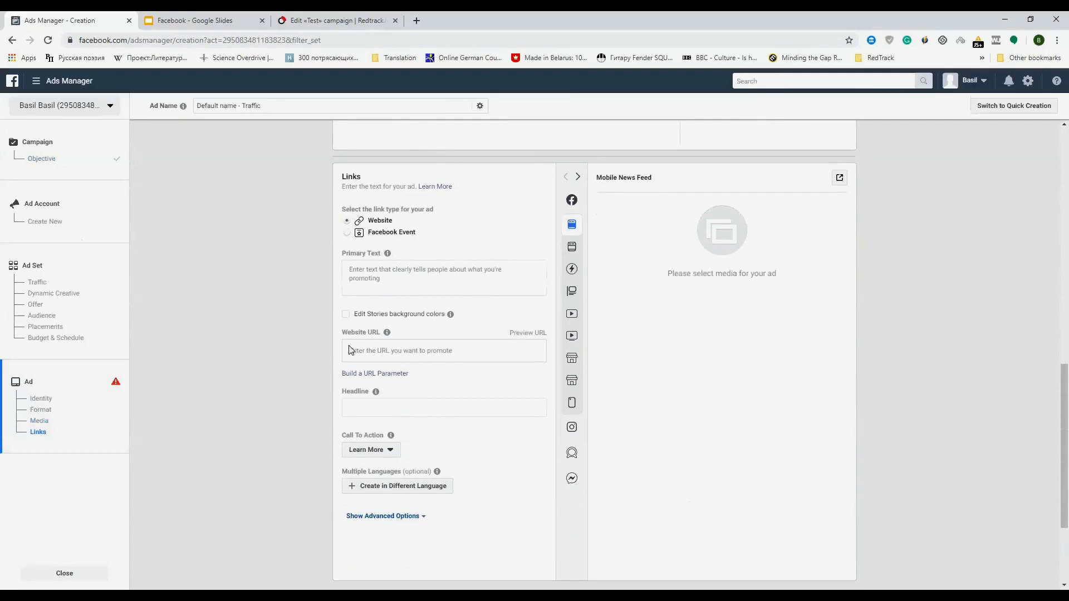
pyautogui.click(381, 351)
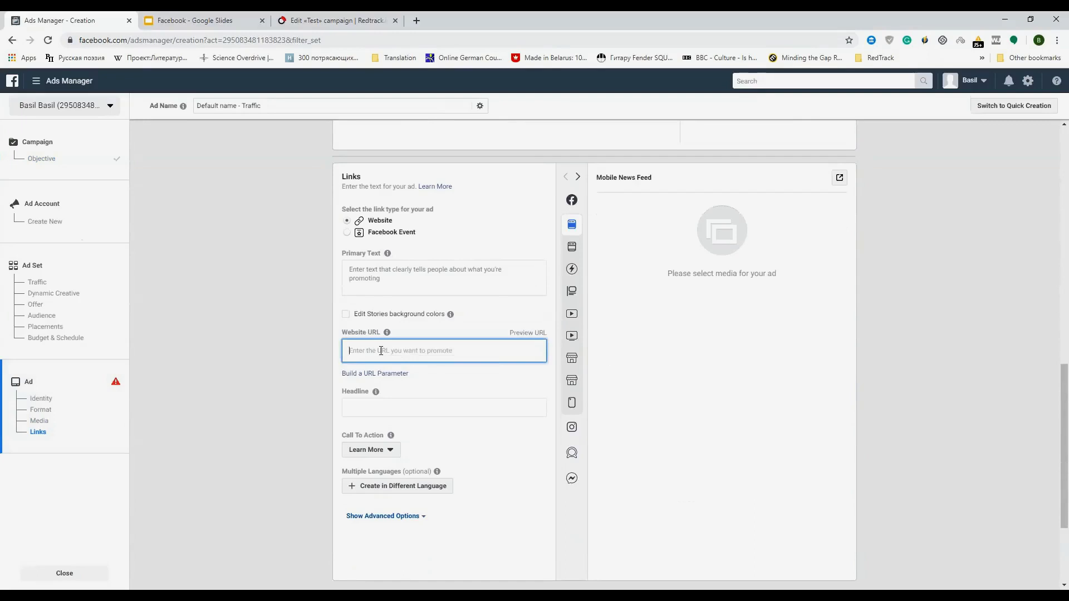
pyautogui.write('example.com')
pyautogui.scroll(-2, 433, 342)
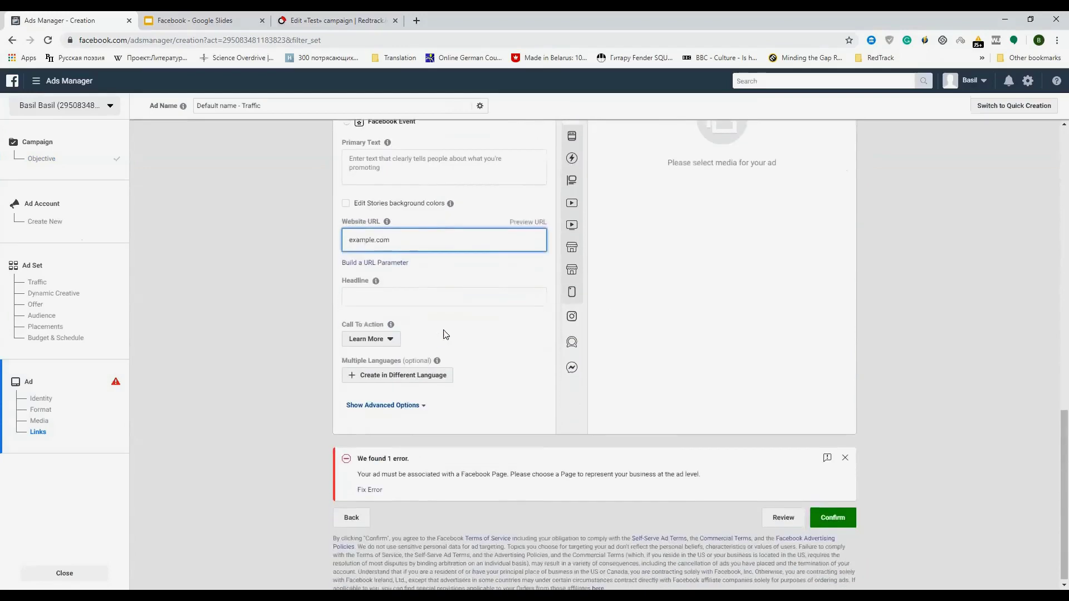
pyautogui.scroll(2, 473, 301)
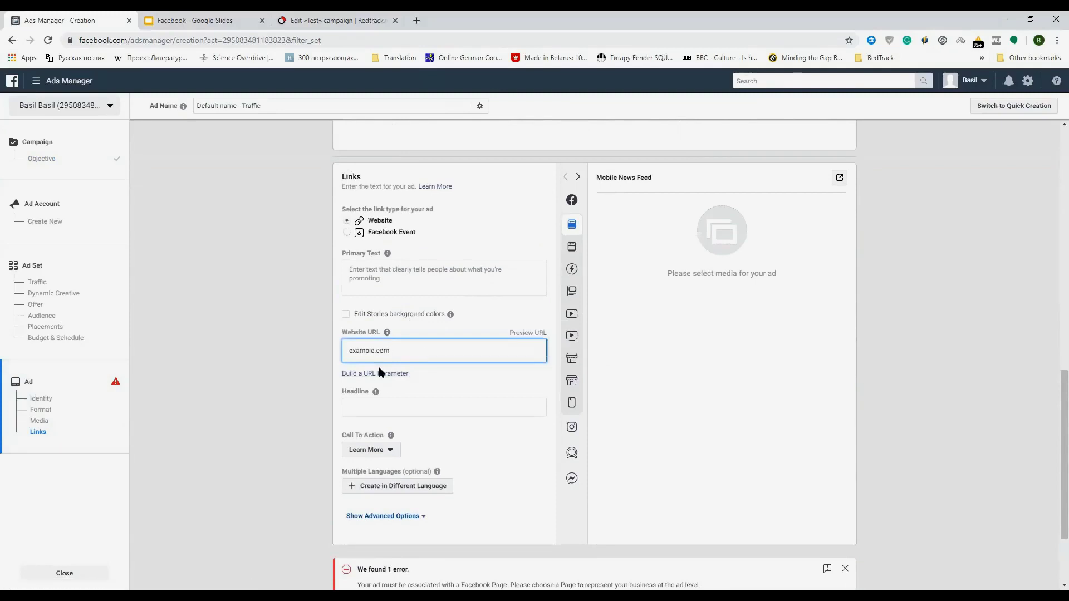
pyautogui.scroll(-1, 276, 311)
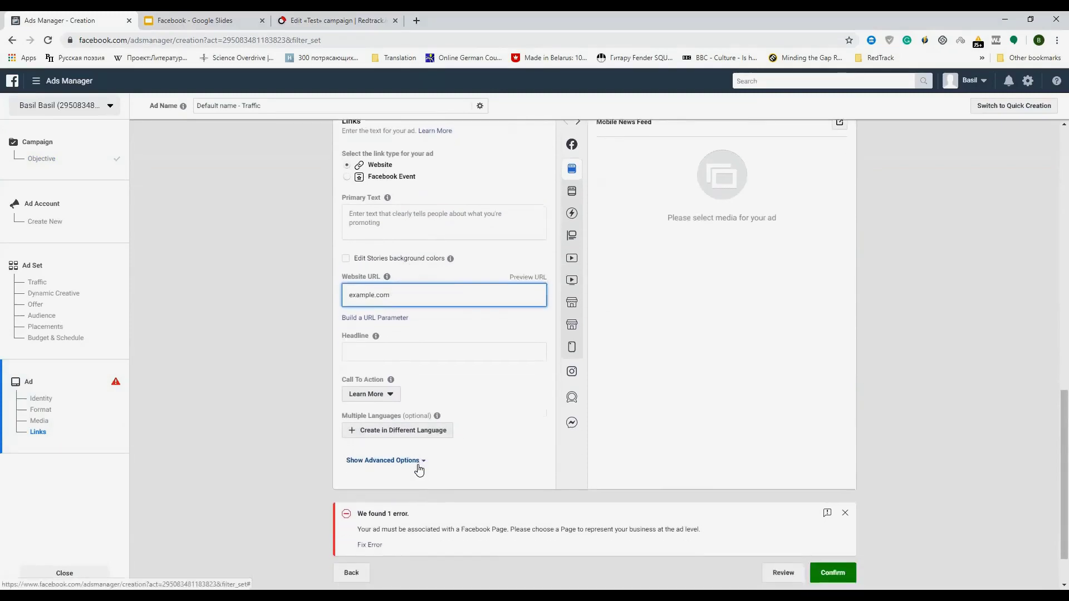
# Step: Expand the ad's advanced link options to show Display Link, Description and URL Parameters
pyautogui.click(419, 471)
pyautogui.scroll(-2, 300, 371)
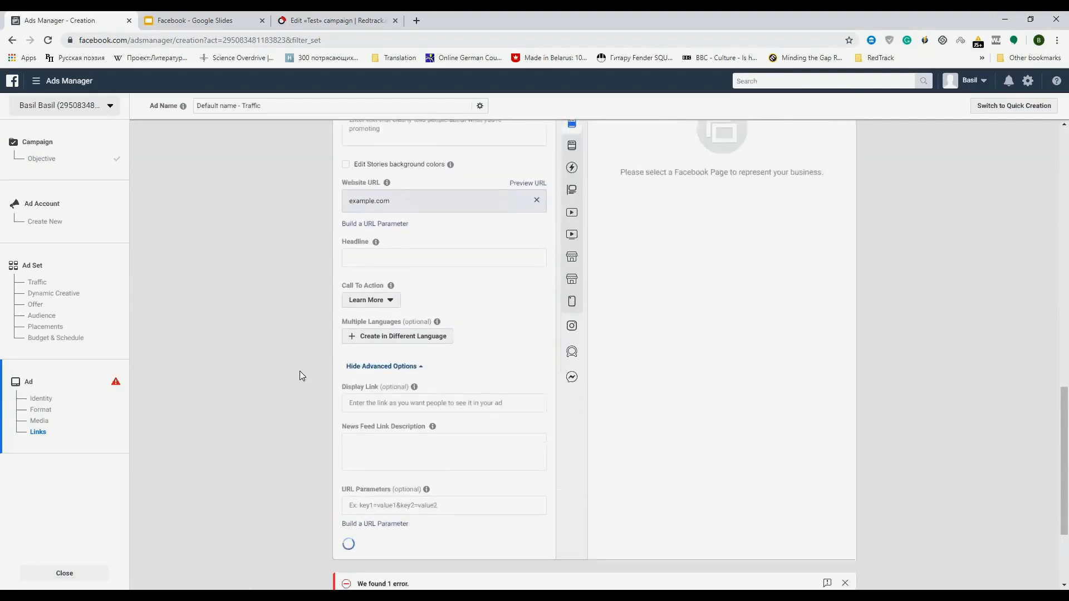
pyautogui.moveTo(419, 308)
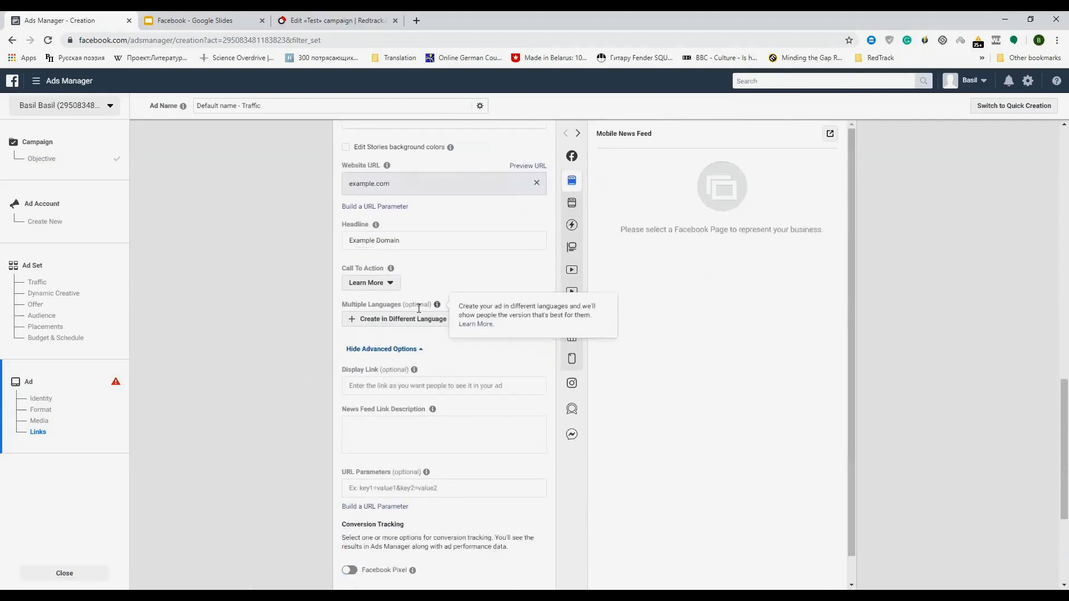
pyautogui.scroll(-1, 300, 281)
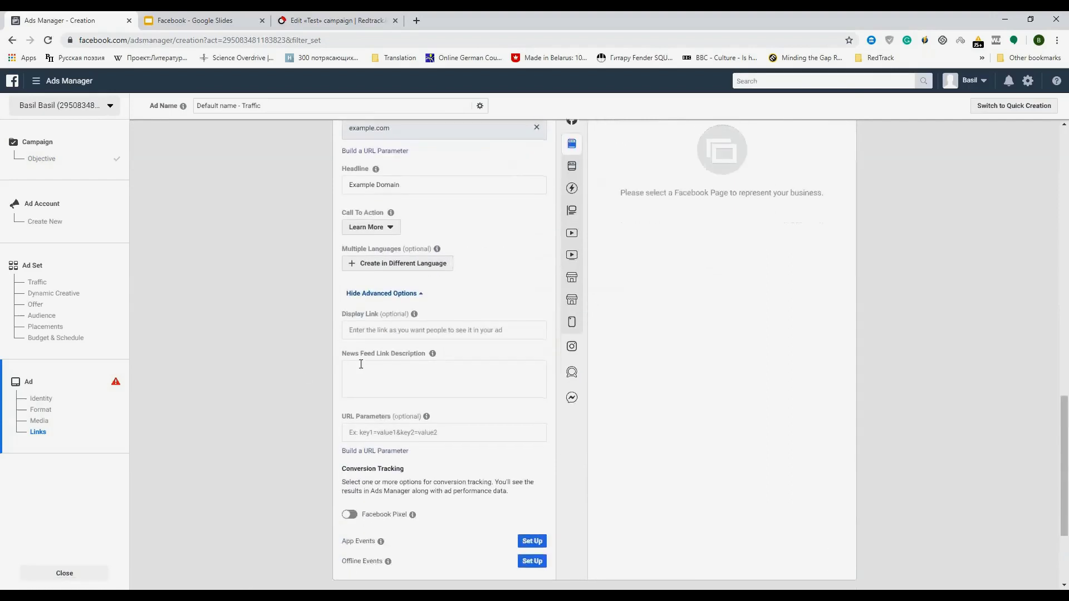
# Step: Open the Facebook traffic source's edit page in RedTrack to look up its Sub1–Sub6 macros
pyautogui.click(351, 21)
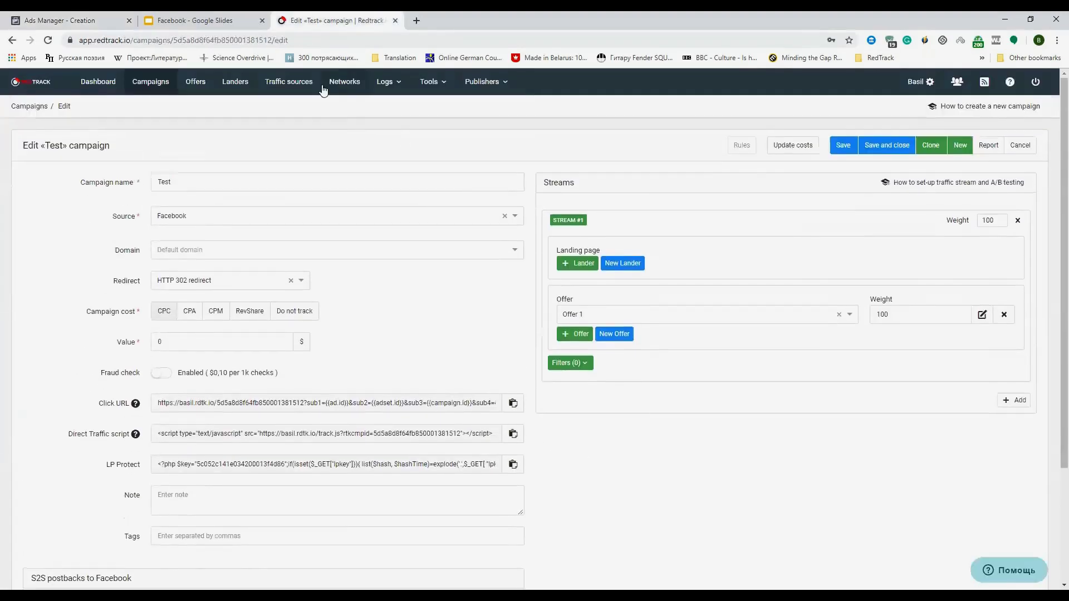
pyautogui.click(299, 89)
pyautogui.click(88, 233)
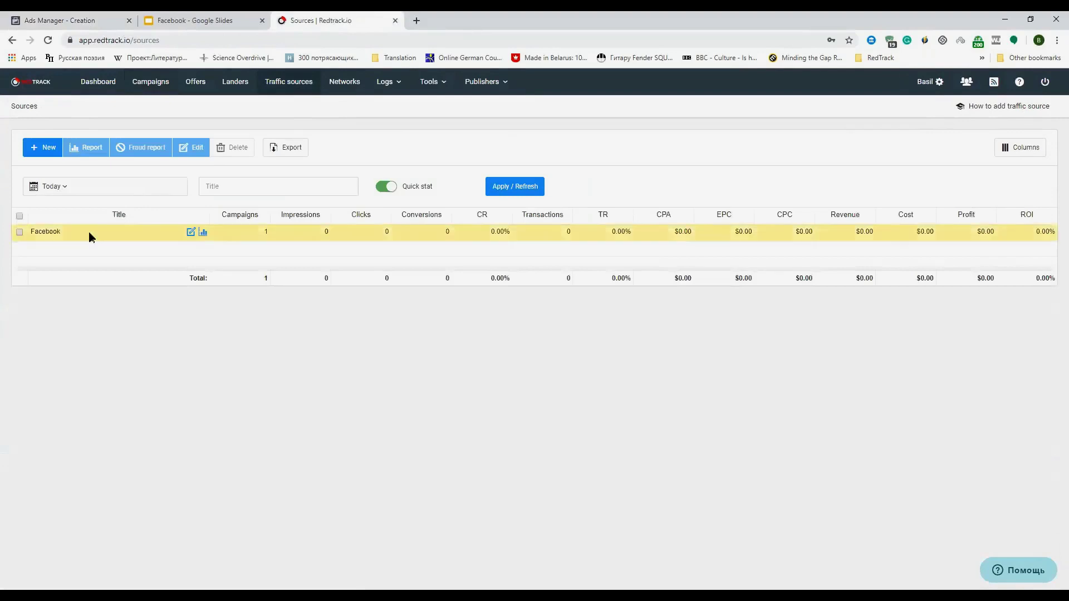
pyautogui.click(198, 154)
pyautogui.scroll(-5, 417, 303)
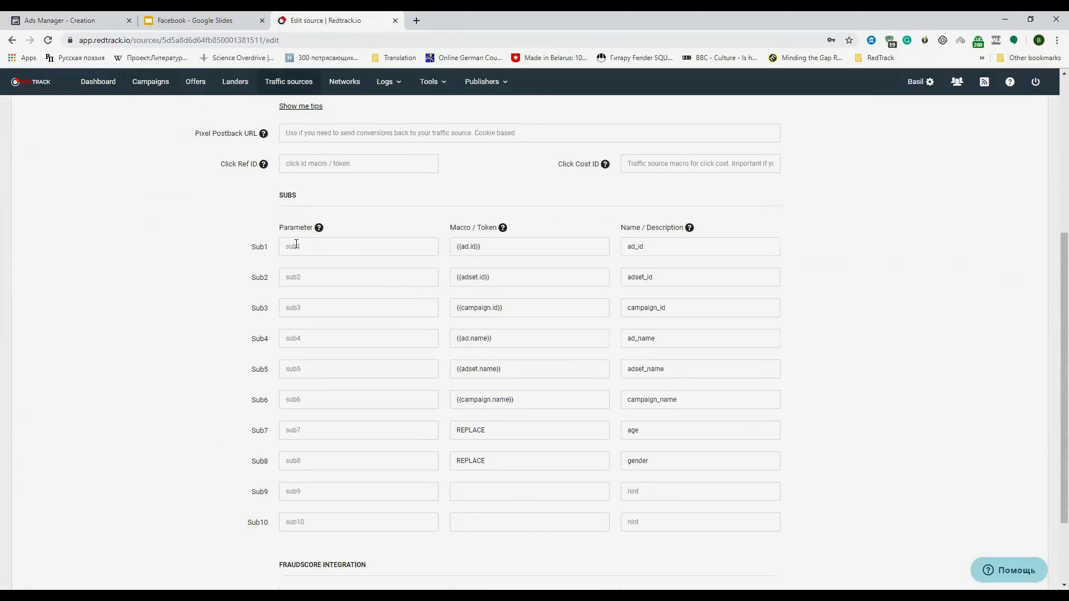
pyautogui.click(315, 243)
pyautogui.click(260, 250)
pyautogui.click(81, 22)
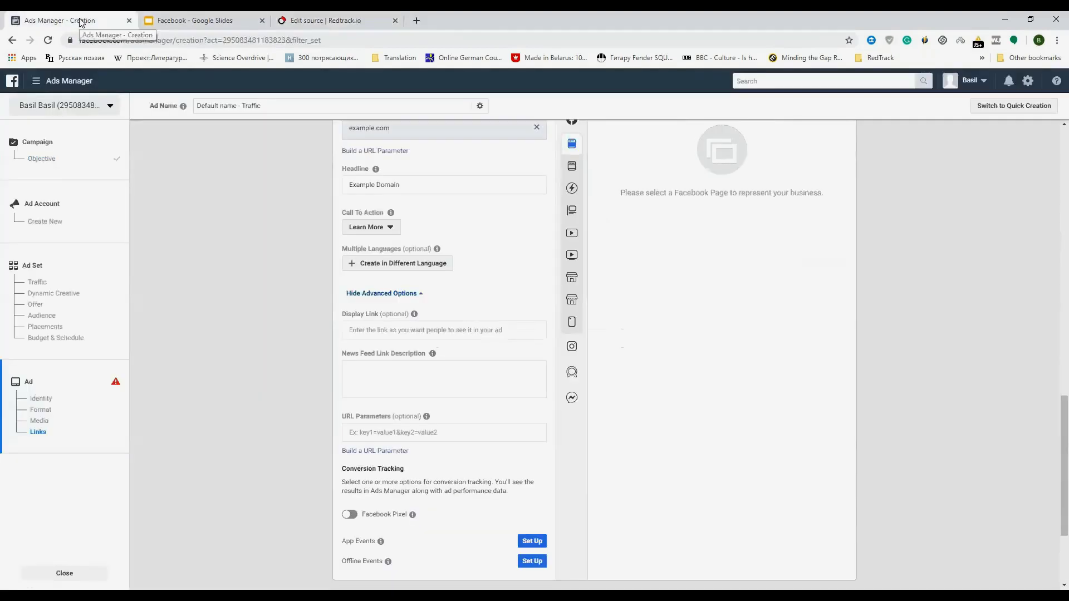
# Step: Enter sub4=&sub5=&sub6= in the ad's URL Parameters field
pyautogui.click(376, 432)
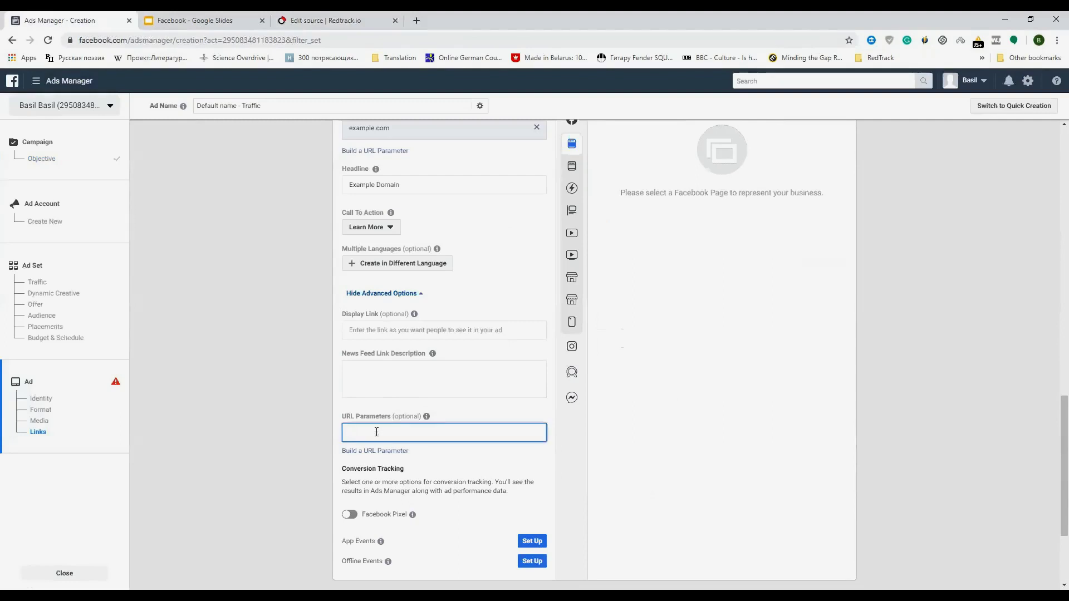
pyautogui.write('sub')
pyautogui.write('4')
pyautogui.write('=')
pyautogui.write('{')
pyautogui.write('&')
pyautogui.write('sub')
pyautogui.write('5')
pyautogui.write('=&')
pyautogui.write('sub')
pyautogui.write('6=')
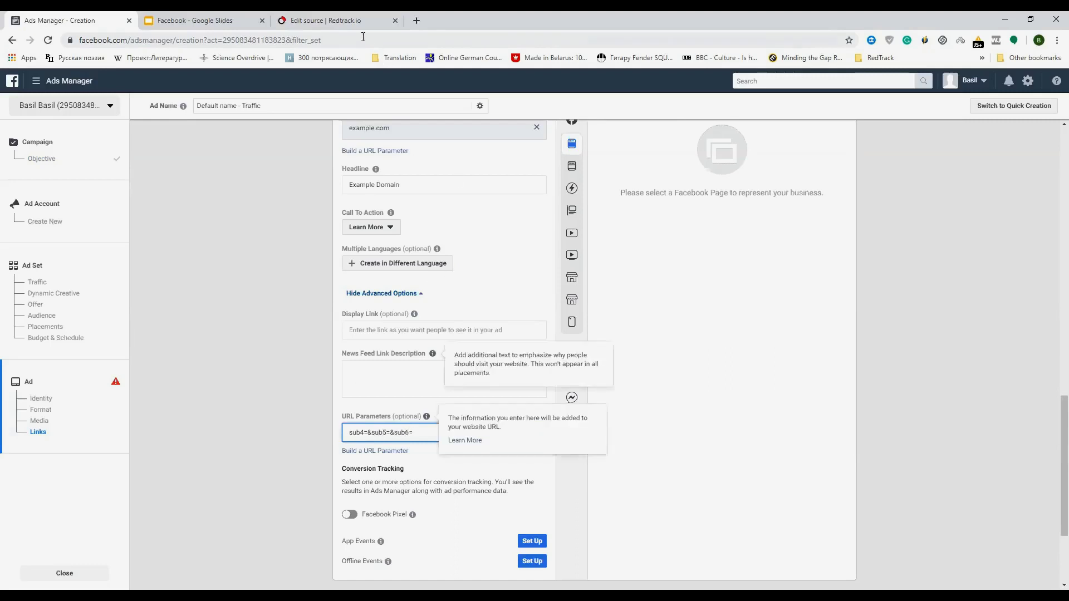
pyautogui.click(355, 20)
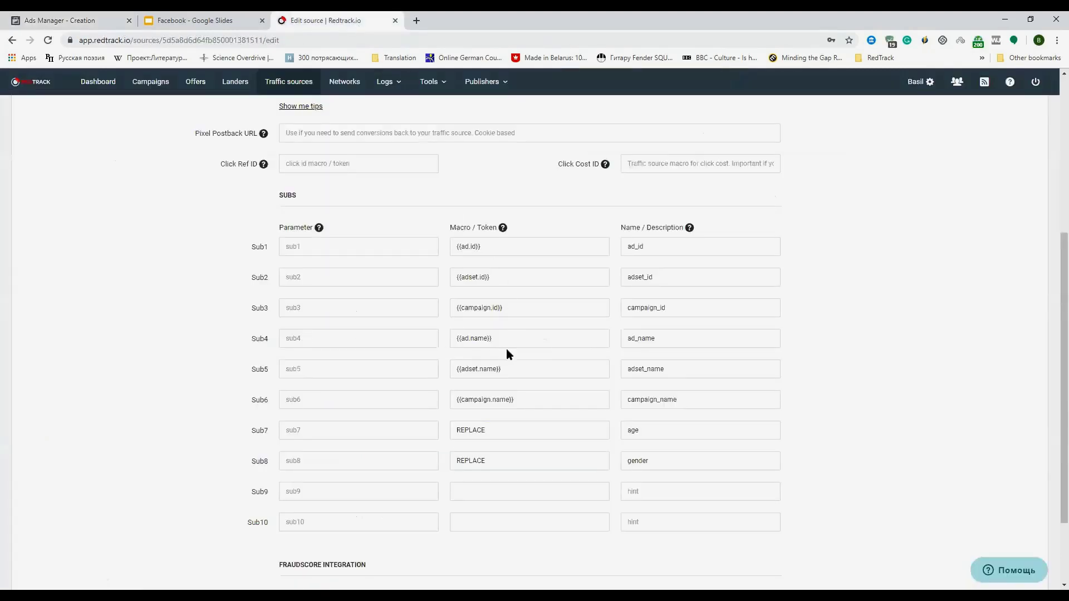
# Step: Copy RedTrack's Sub4 macro {{ad.name}} and paste it after sub4= in URL Parameters
pyautogui.moveTo(507, 340); pyautogui.dragTo(426, 342)
pyautogui.hotkey('ctrl', 'c')
pyautogui.click(84, 17)
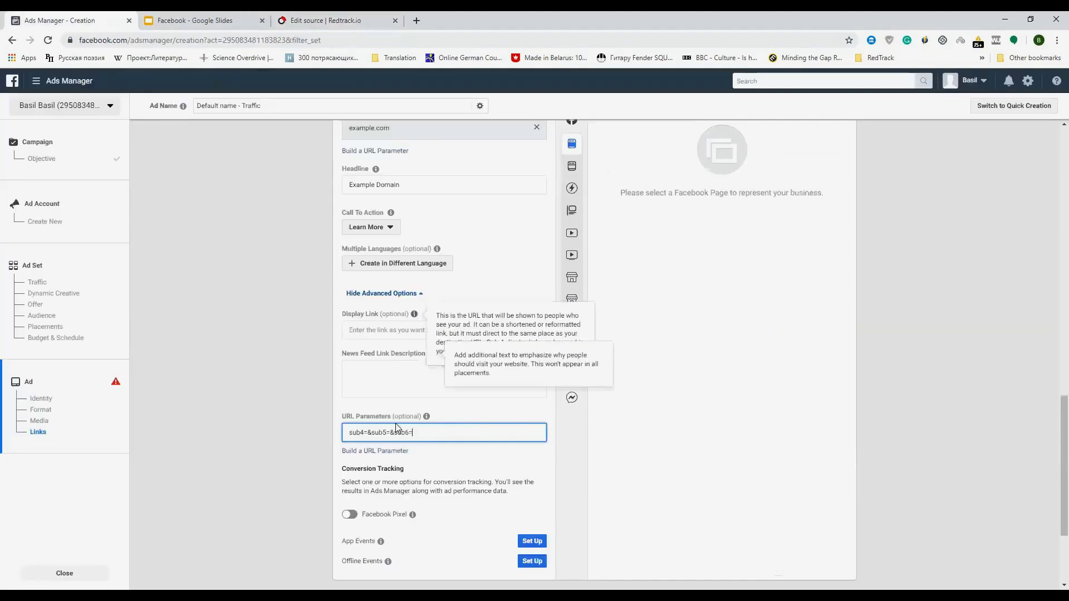
pyautogui.doubleClick(366, 433)
pyautogui.press('Right')
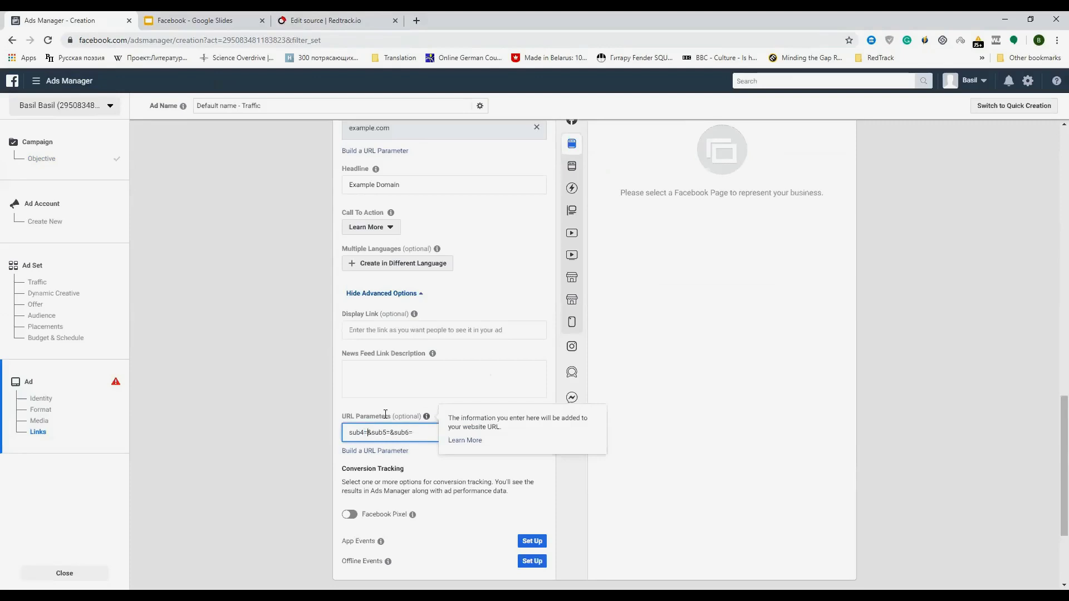
pyautogui.hotkey('ctrl', 'v')
# Step: Copy the Sub5 macro {{adset.name}} and paste it after sub5=
pyautogui.click(346, 22)
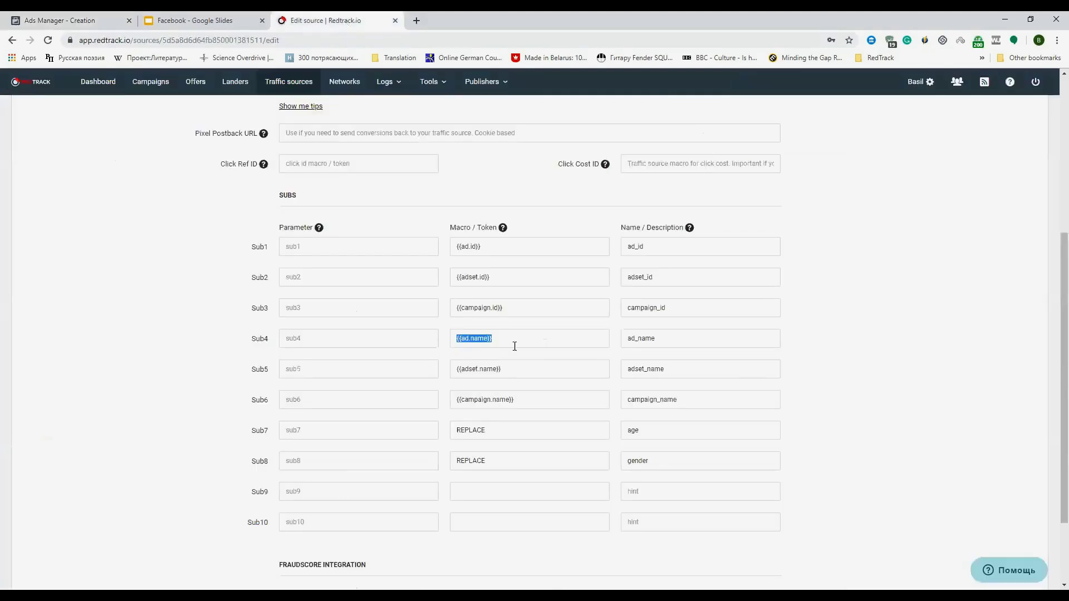
pyautogui.moveTo(499, 369); pyautogui.dragTo(425, 370)
pyautogui.hotkey('ctrl', 'c')
pyautogui.click(107, 17)
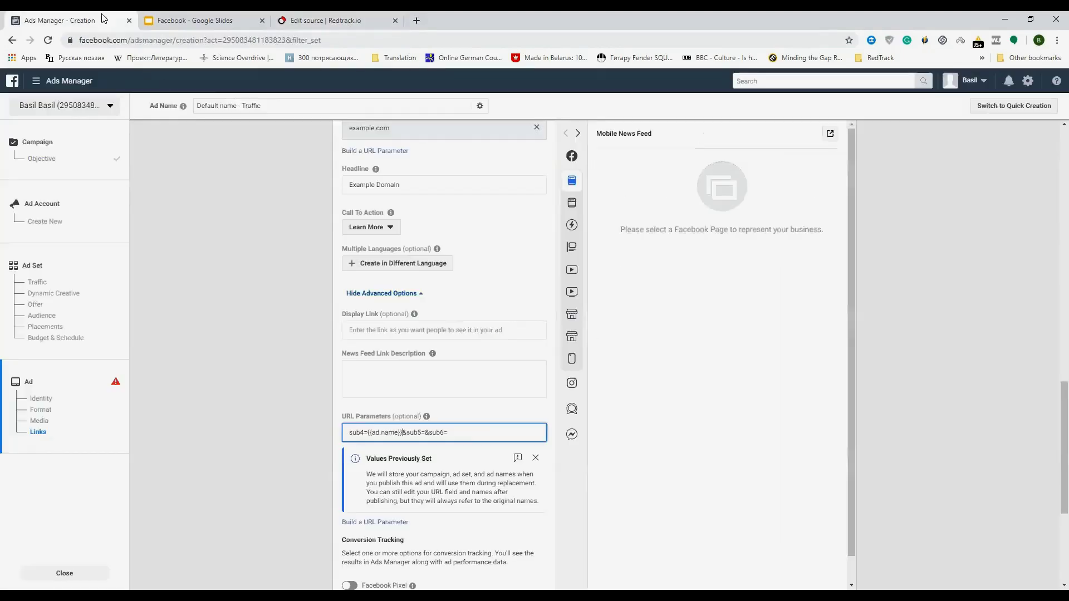
pyautogui.click(426, 433)
pyautogui.hotkey('ctrl', 'v')
# Step: Copy the Sub6 macro {{campaign.name}} and paste it after sub6=
pyautogui.click(335, 20)
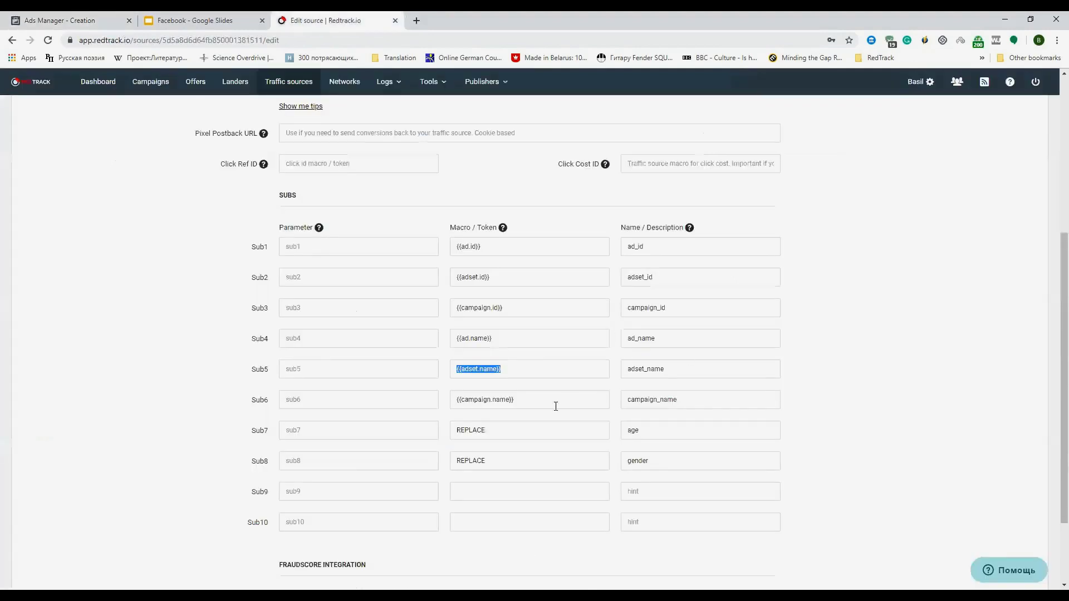
pyautogui.moveTo(525, 401); pyautogui.dragTo(435, 405)
pyautogui.hotkey('ctrl', 'c')
pyautogui.click(80, 18)
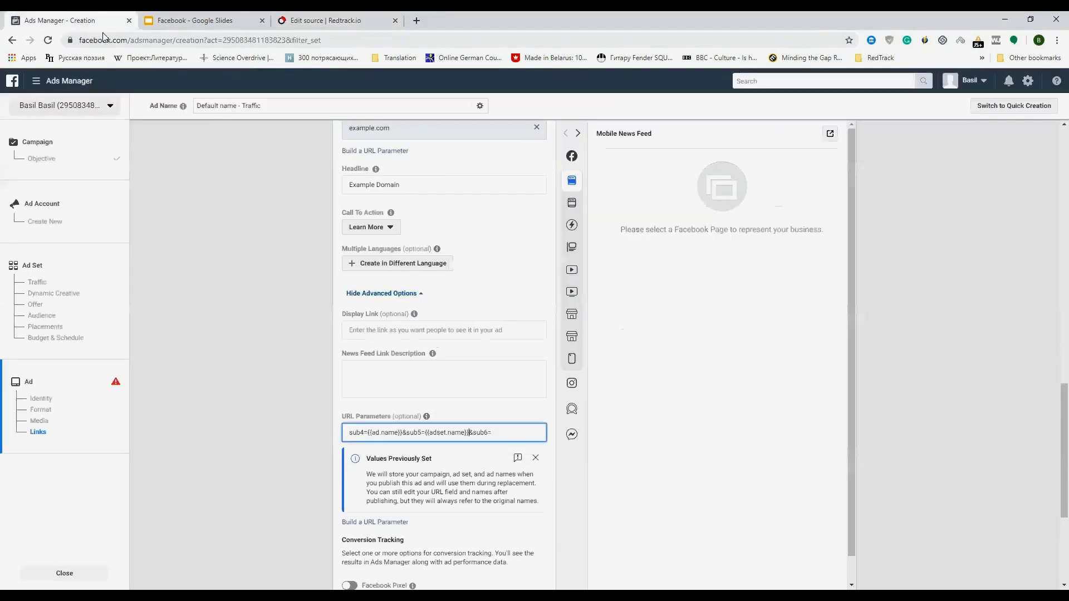
pyautogui.click(504, 434)
pyautogui.hotkey('ctrl', 'v')
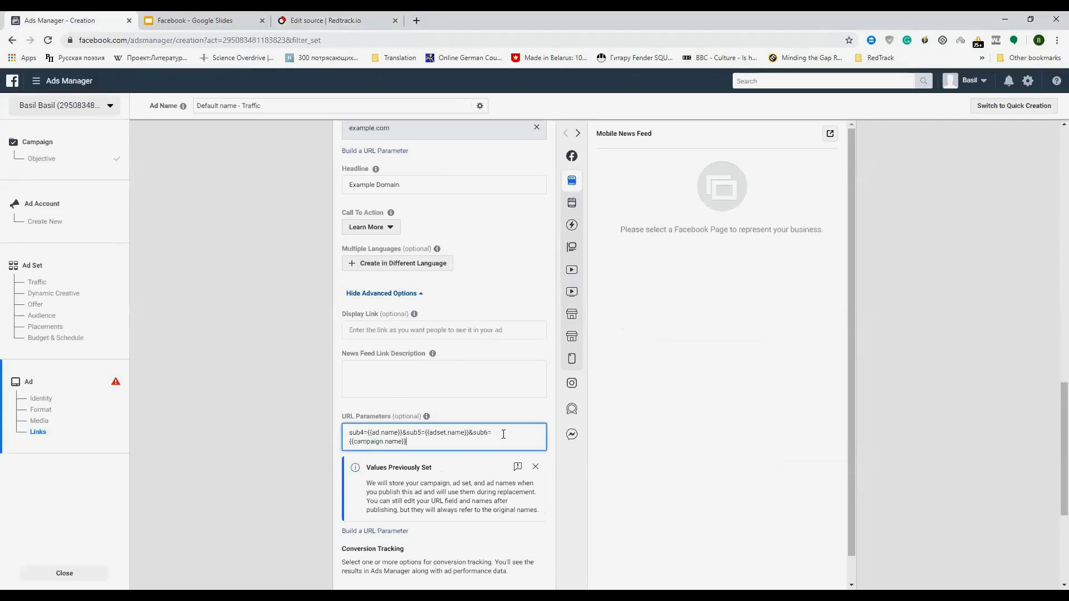
pyautogui.click(341, 21)
pyautogui.click(148, 88)
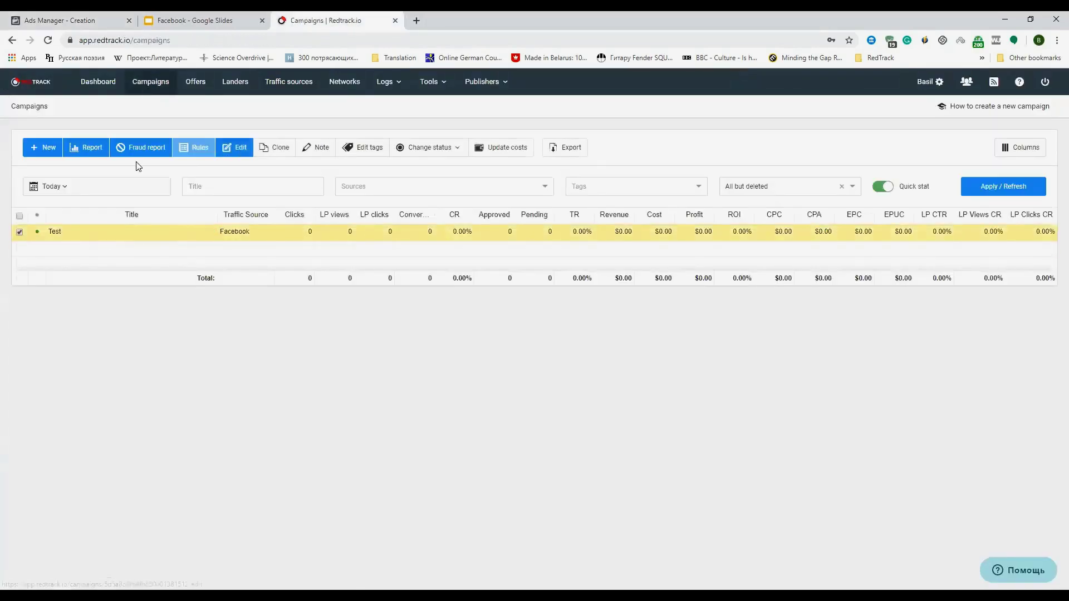
# Step: Open the Test campaign's report and add Sub2: adset_id as the second grouping after Date
pyautogui.click(89, 147)
pyautogui.click(356, 242)
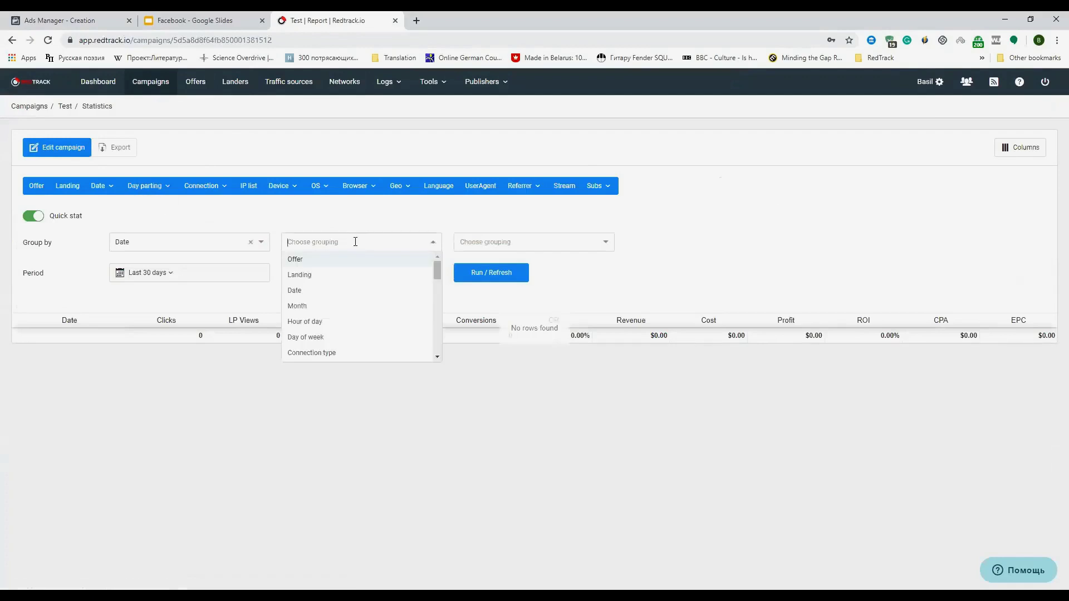
pyautogui.scroll(-3, 367, 299)
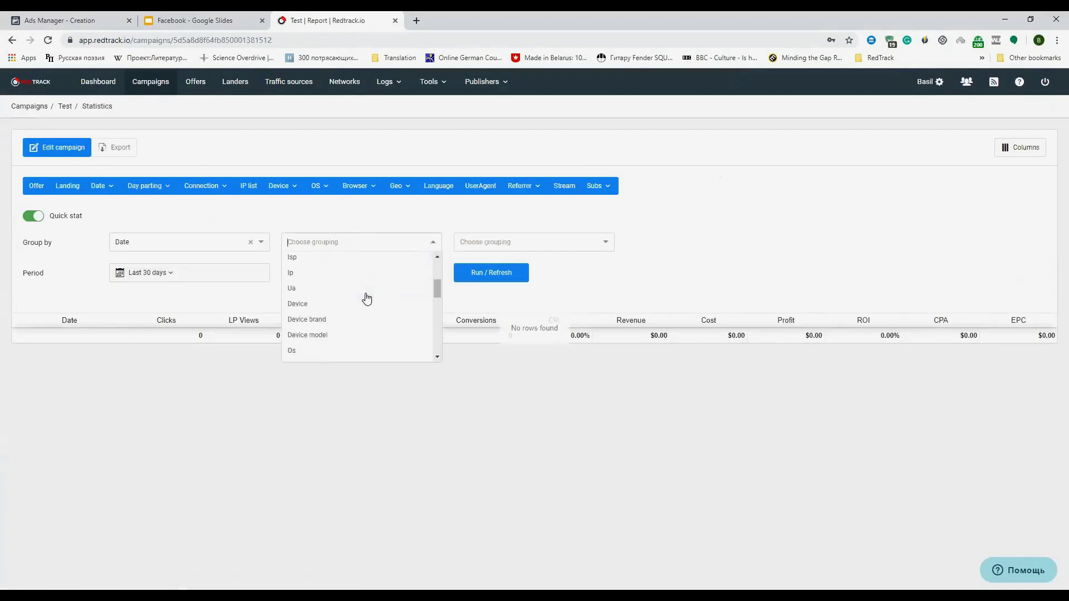
pyautogui.scroll(-6, 367, 299)
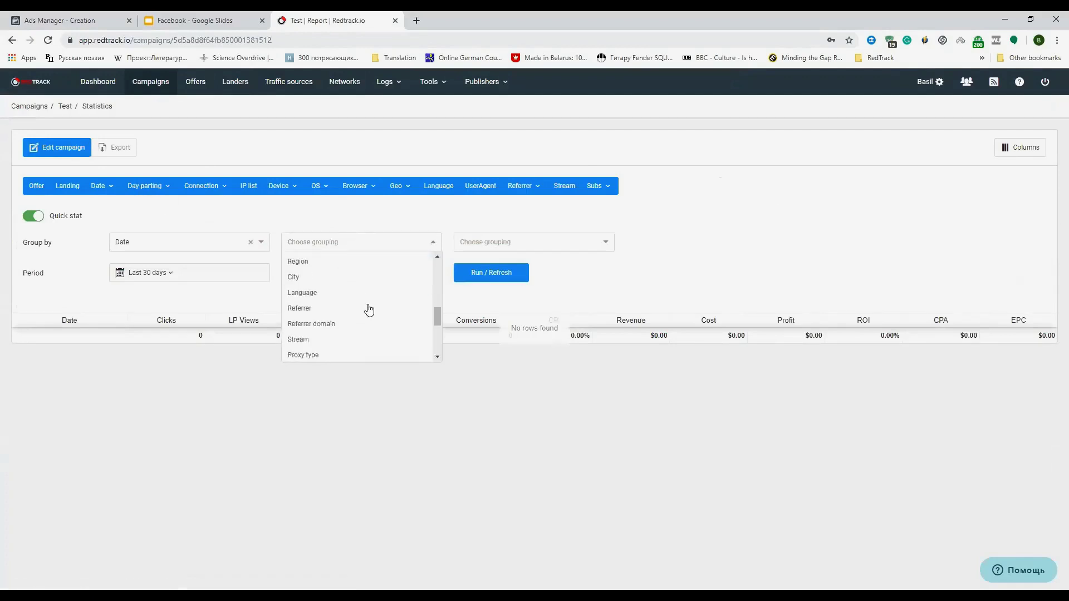
pyautogui.click(327, 275)
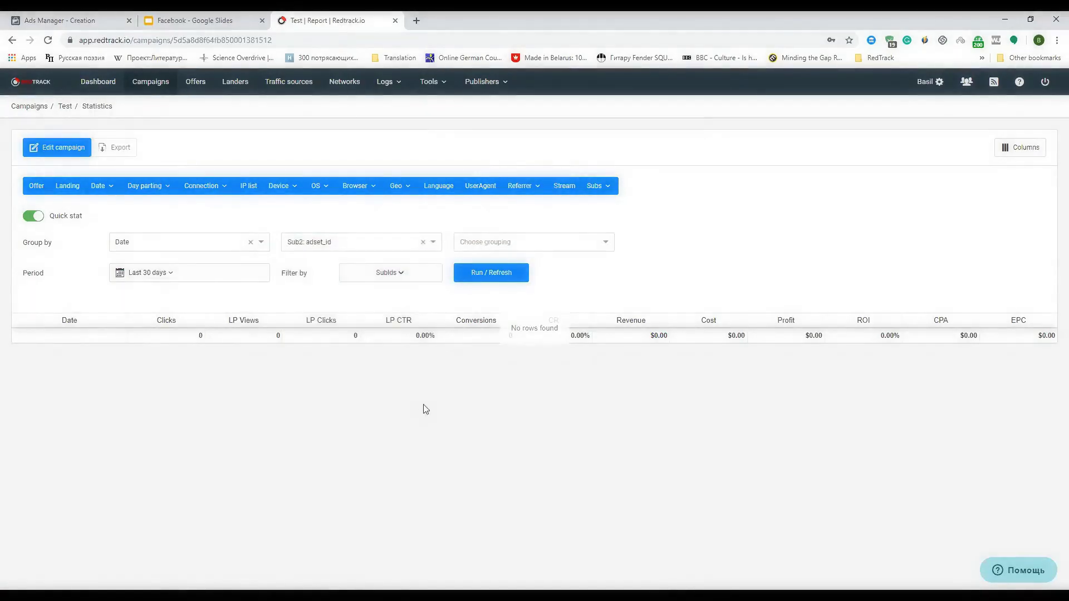